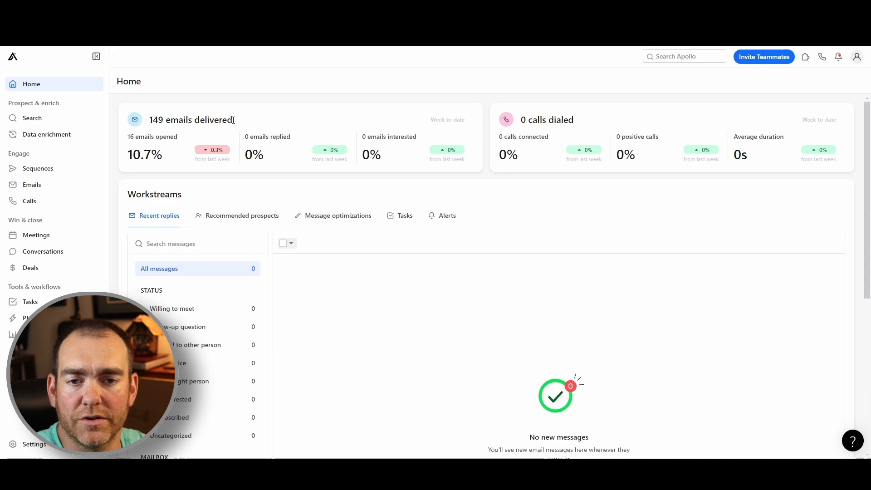
Step: Examine the delivered emails and the open rate in the email statistics on the Home dashboard
left_click_drag(233, 120, 146, 122)
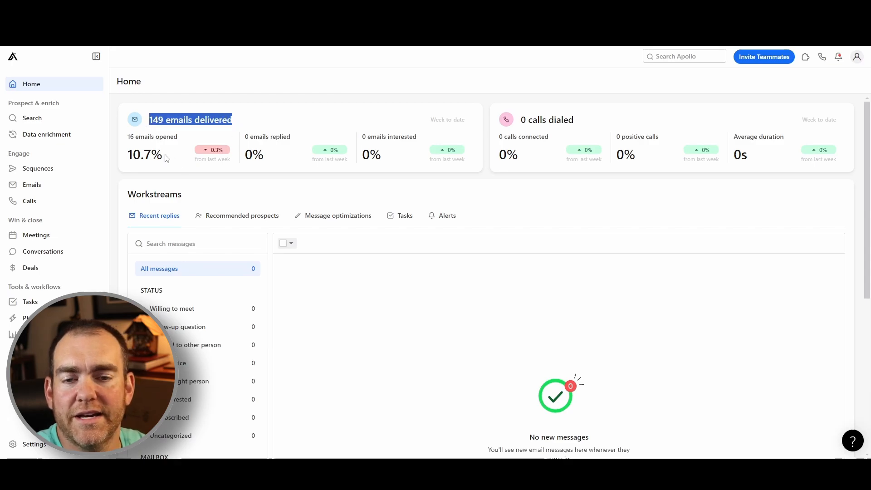
left_click_drag(165, 155, 126, 155)
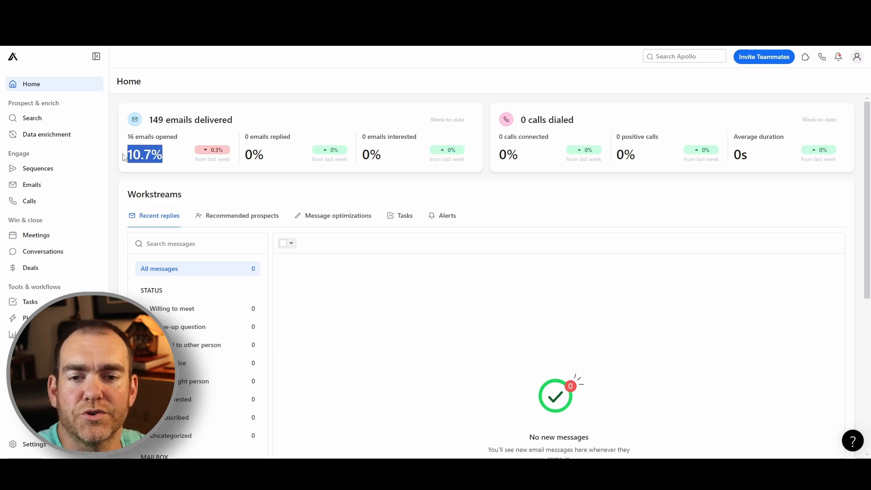
left_click(256, 194)
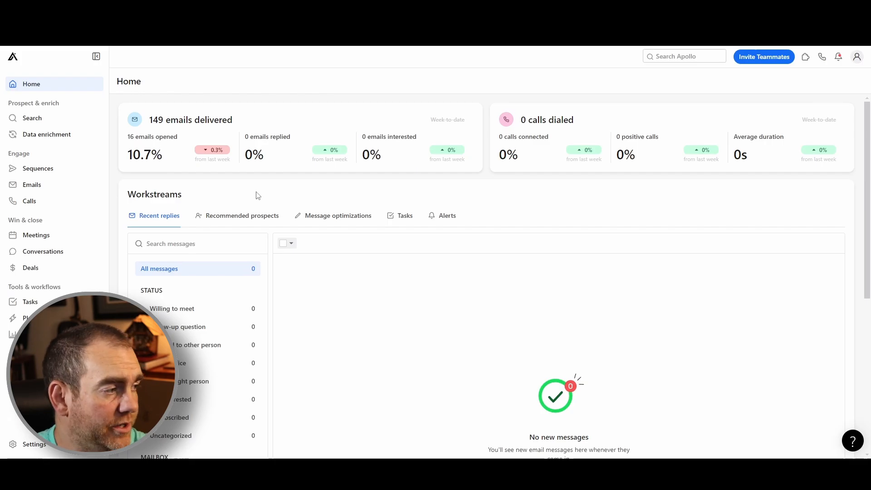
Step: Open the people search and review its job title, location radius, employee count and revenue filters
left_click(32, 121)
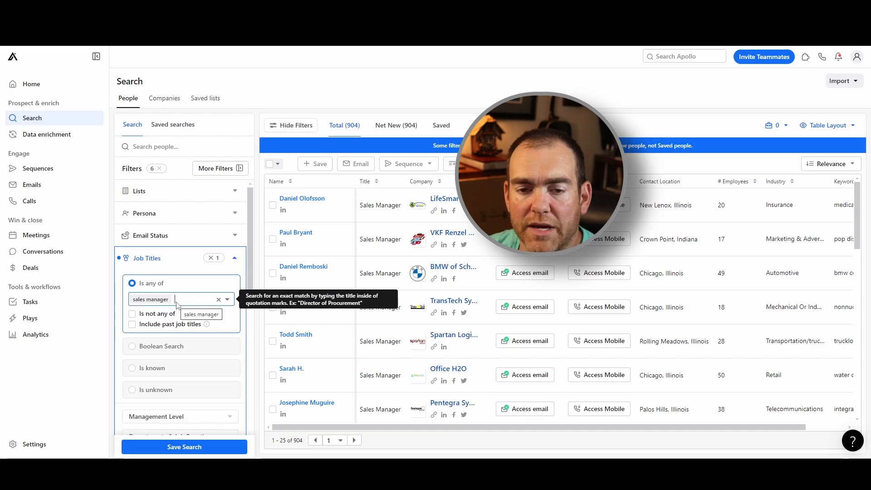
scroll(176, 305, "down", 6)
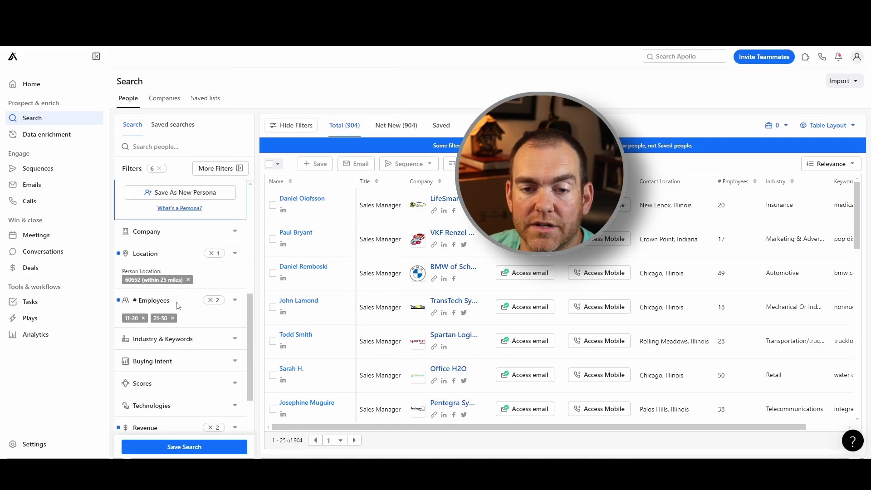
scroll(165, 256, "down", 2)
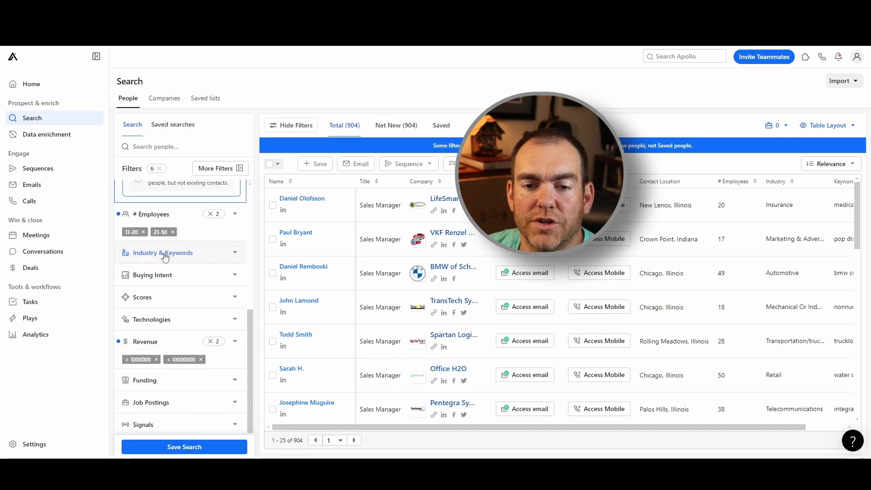
scroll(186, 272, "up", 2)
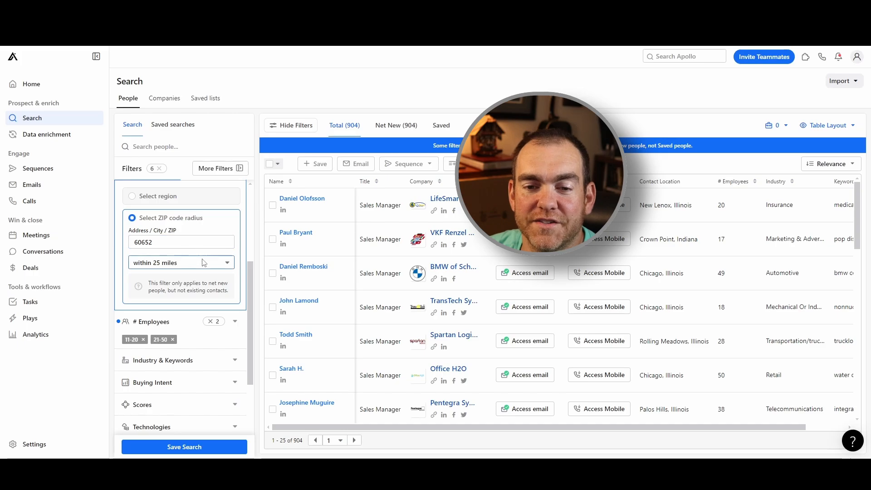
scroll(203, 262, "down", 1)
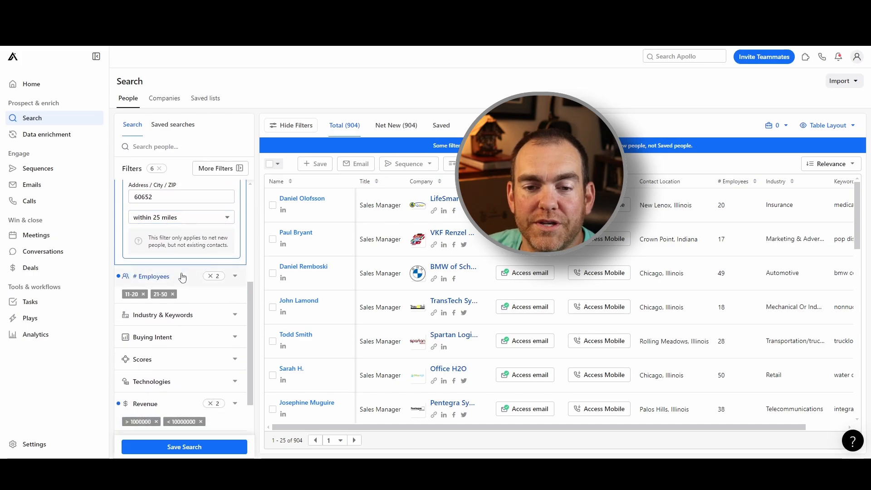
left_click(198, 277)
scroll(199, 283, "up", 1)
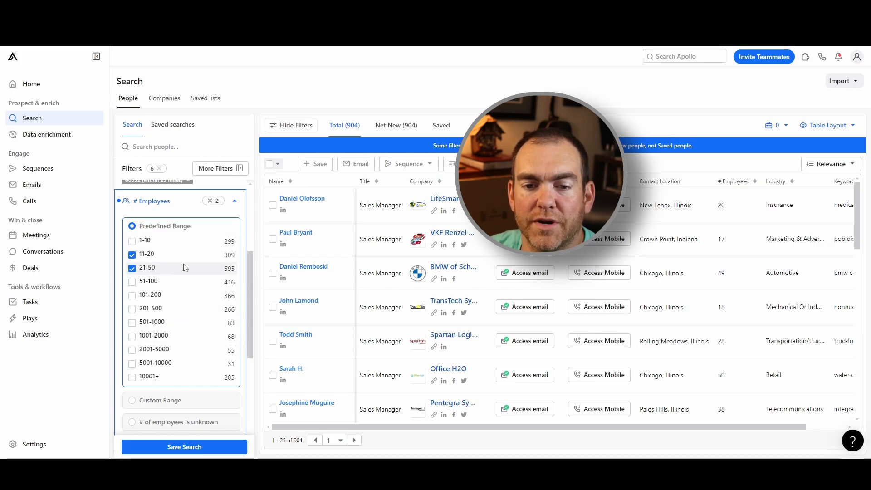
scroll(194, 299, "down", 4)
scroll(194, 298, "down", 1)
left_click(188, 312)
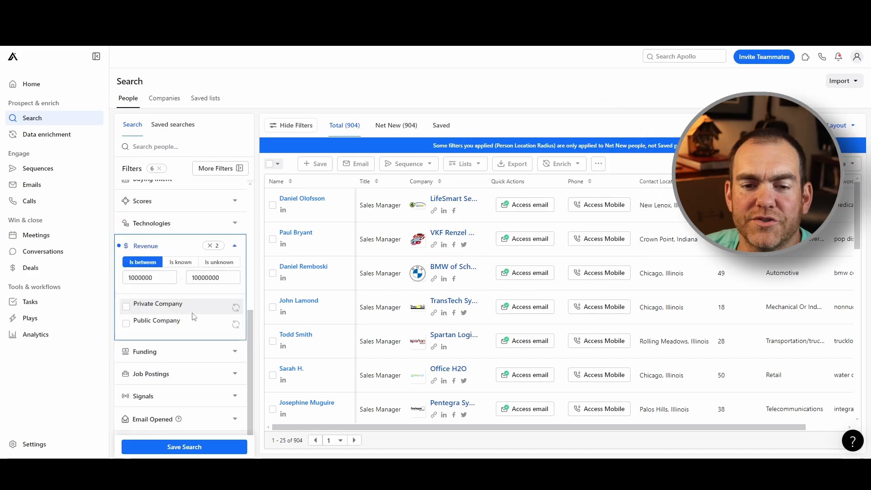
left_click(222, 284)
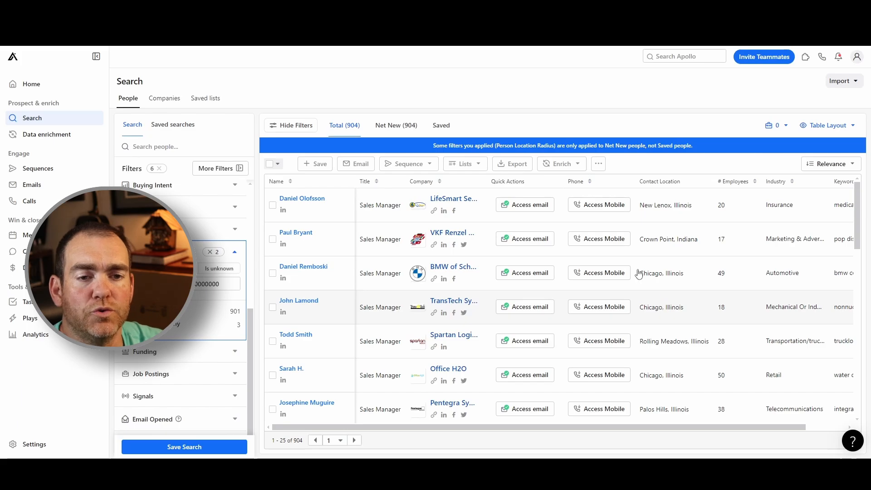
Step: Select 25 people from the search results and start adding them to a new sequence
left_click(273, 165)
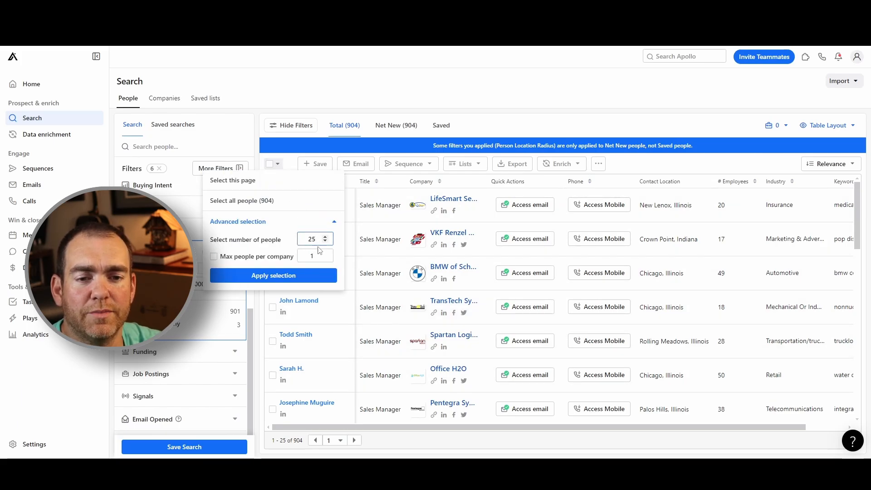
left_click(329, 280)
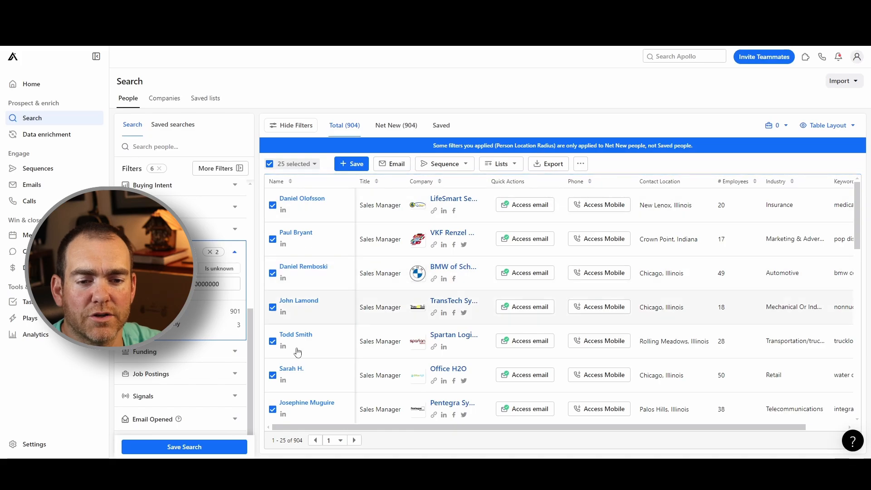
left_click(468, 166)
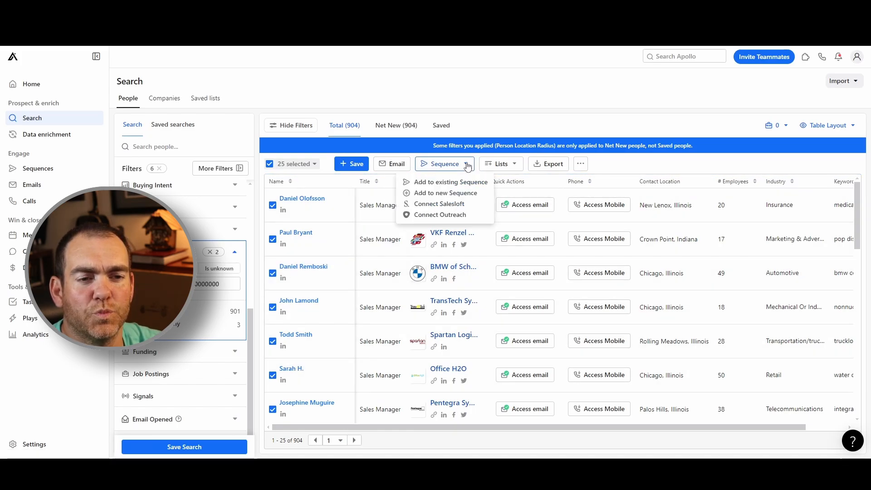
left_click(474, 198)
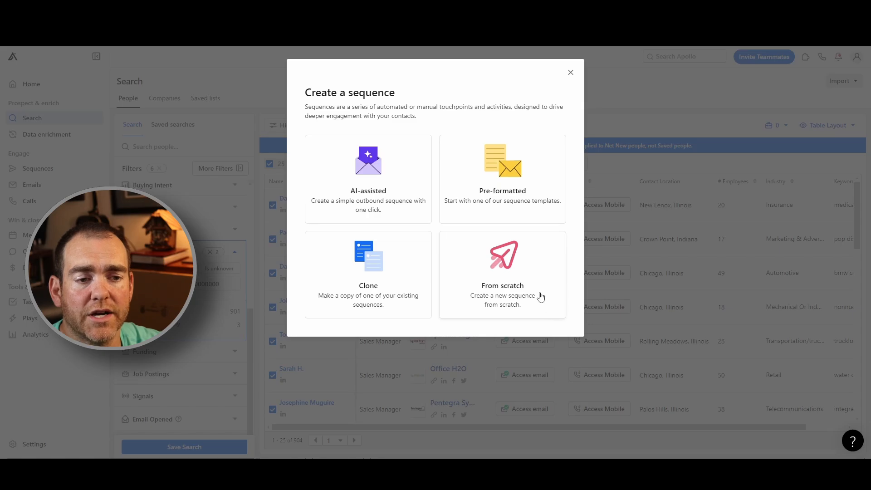
Step: Create a sequence from scratch named Summer Introduction with the Normal Business Hours schedule
left_click(503, 266)
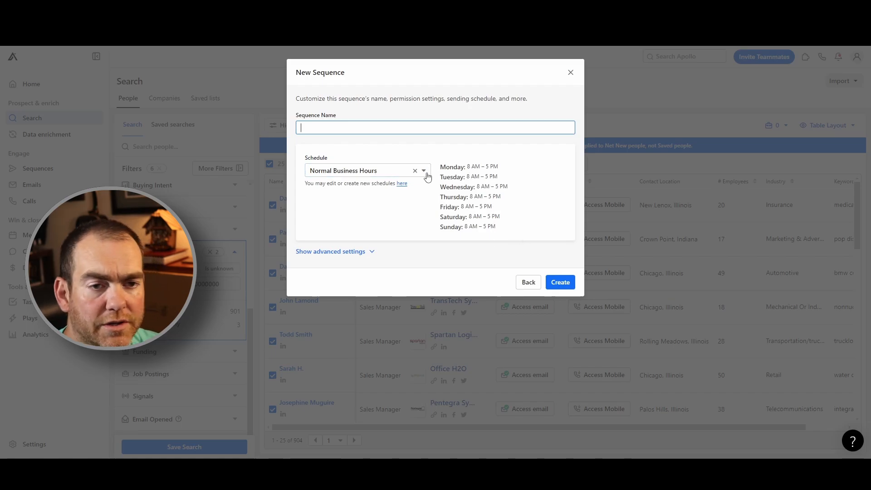
type("Summer Introduction")
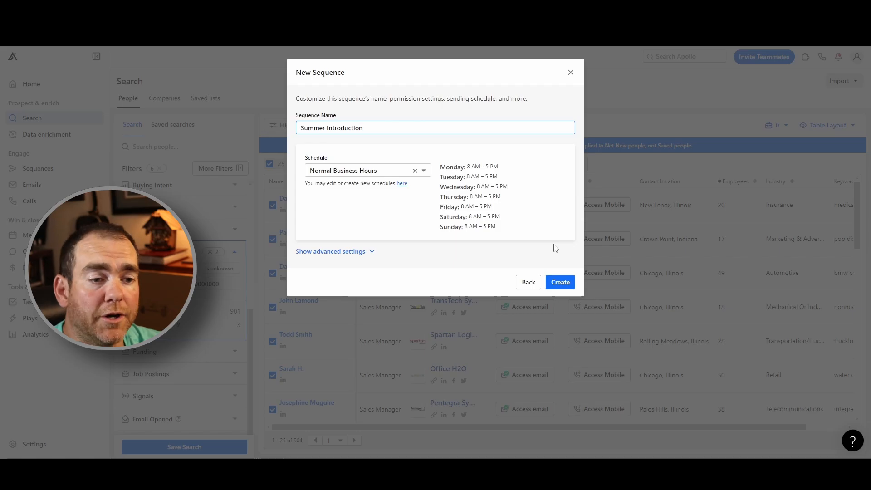
left_click(563, 280)
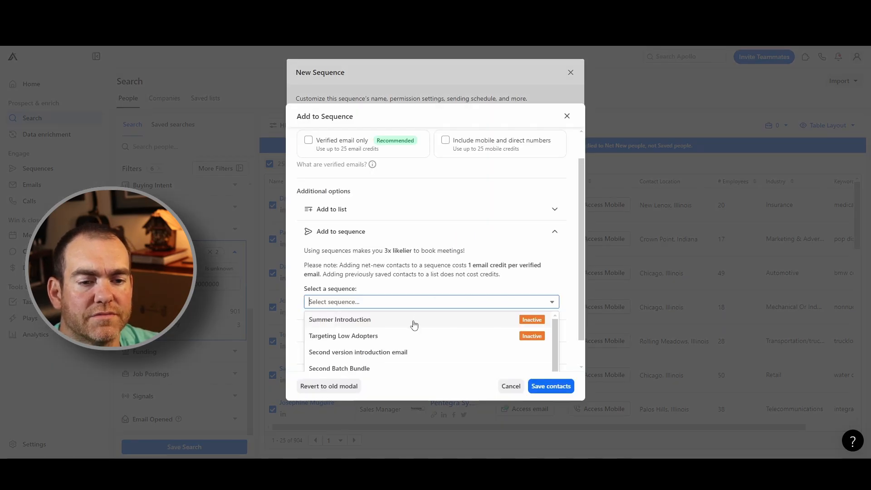
Step: Assign the selected prospects to the Summer Introduction sequence and save the contacts
left_click(377, 326)
scroll(522, 274, "down", 3)
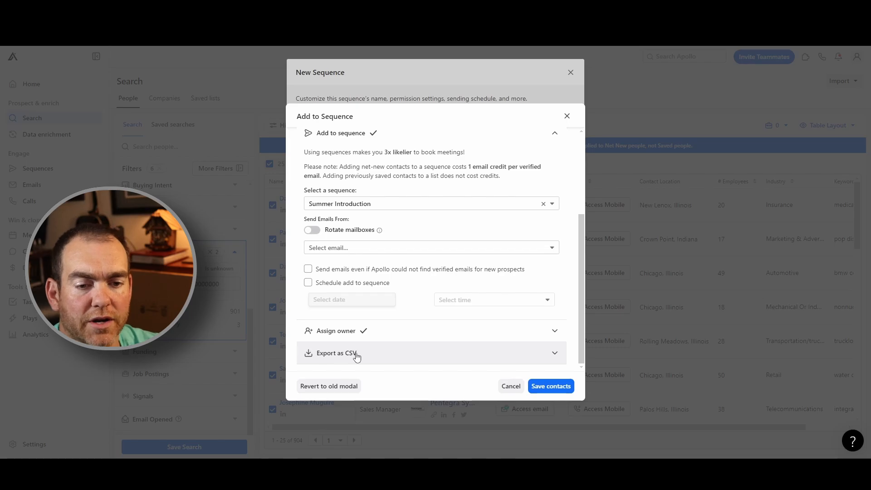
left_click(567, 385)
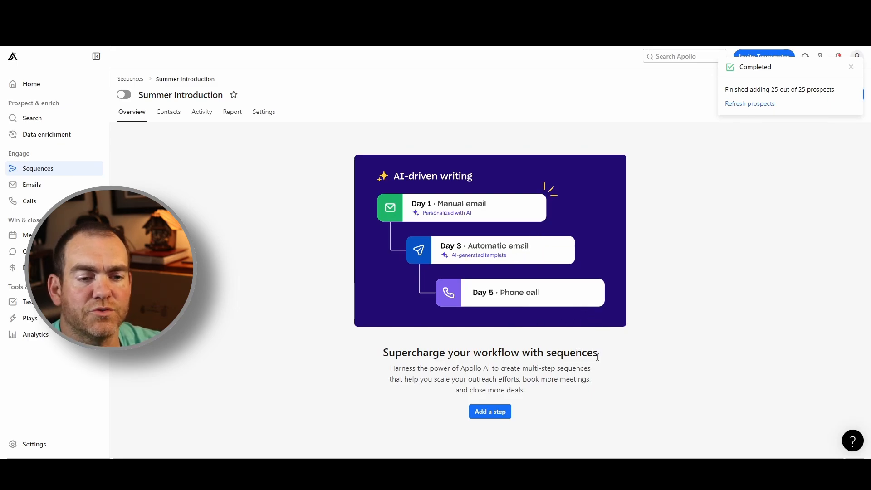
Step: Add an automatic email as the first sequence step, starting 30 minutes after the contact is added
left_click(484, 422)
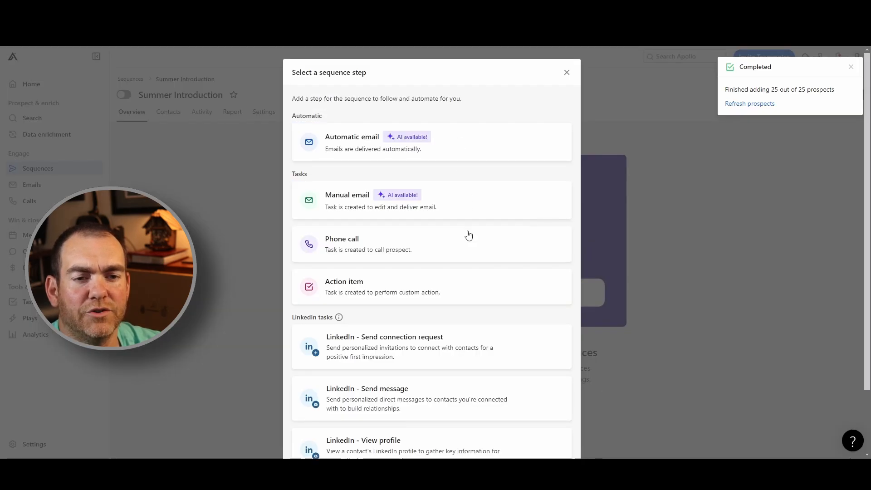
scroll(480, 253, "down", 2)
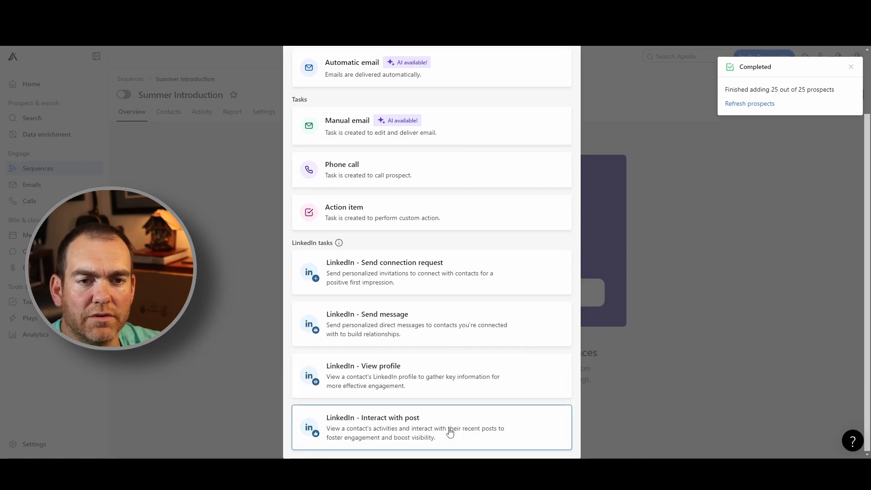
scroll(453, 429, "up", 2)
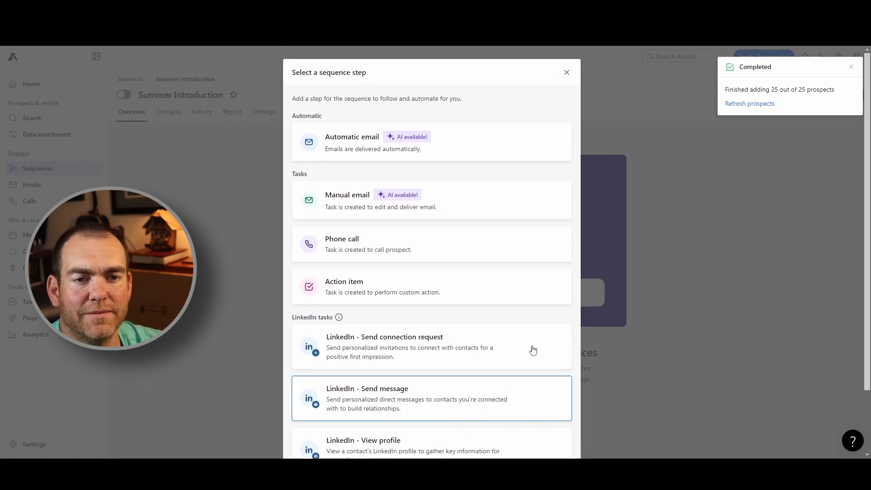
left_click(488, 150)
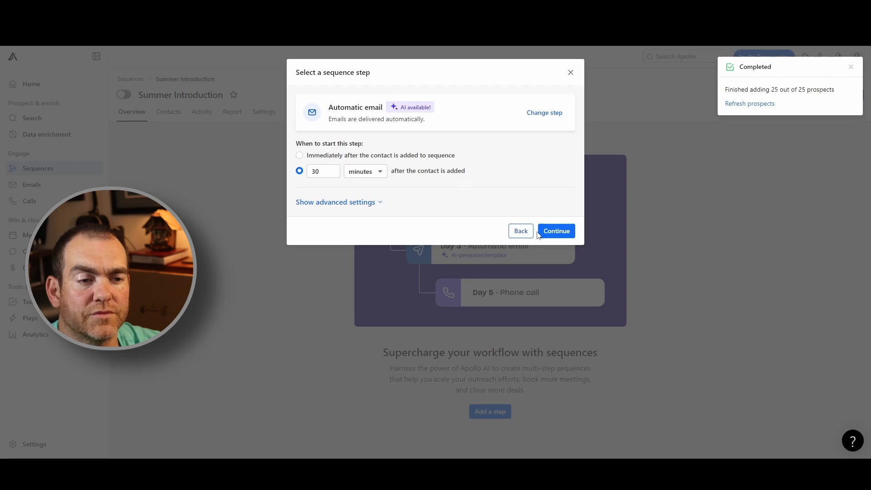
left_click(559, 230)
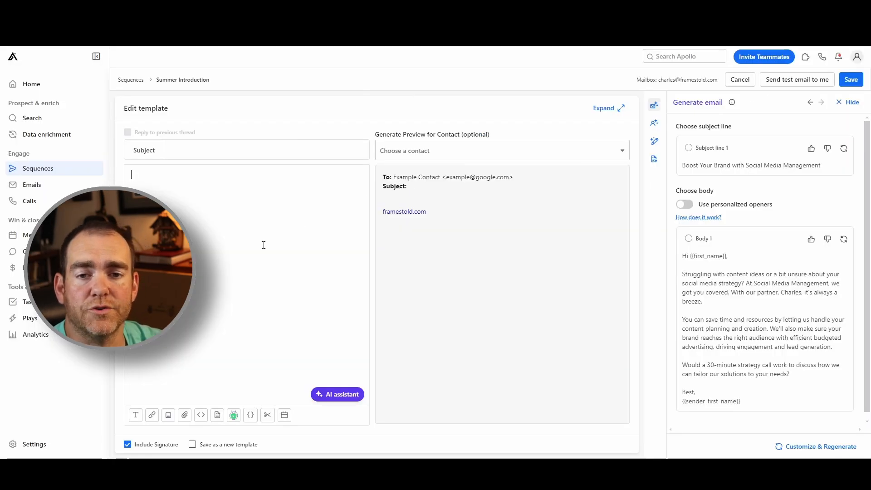
Step: Fill the email template with the generated subject "Boost Your Brand with Social Media Management" and generated Body 1, and save it
left_click(250, 252)
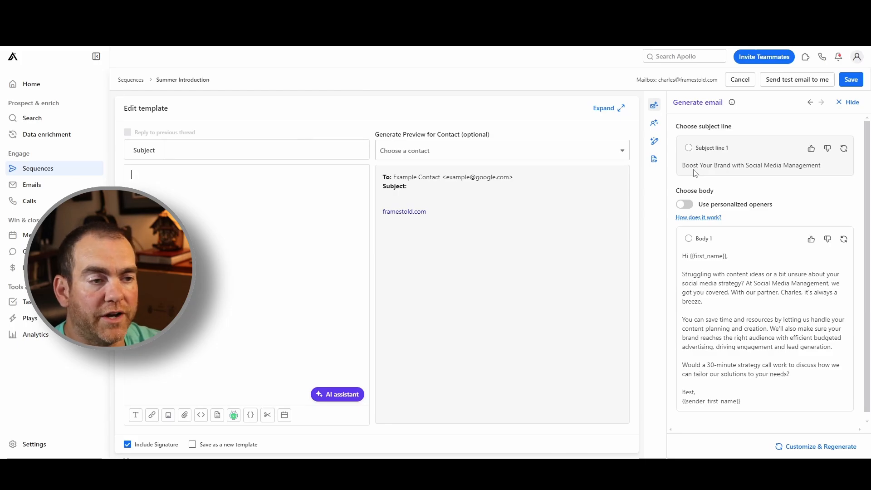
left_click(689, 156)
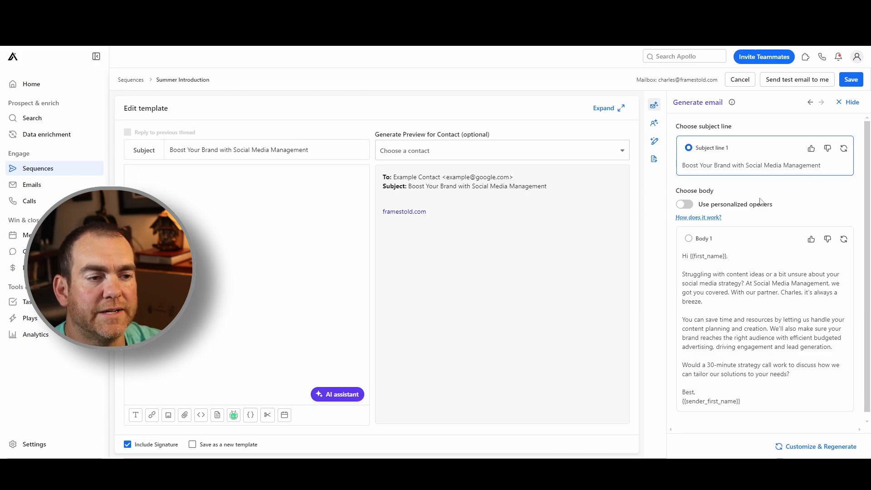
left_click(689, 239)
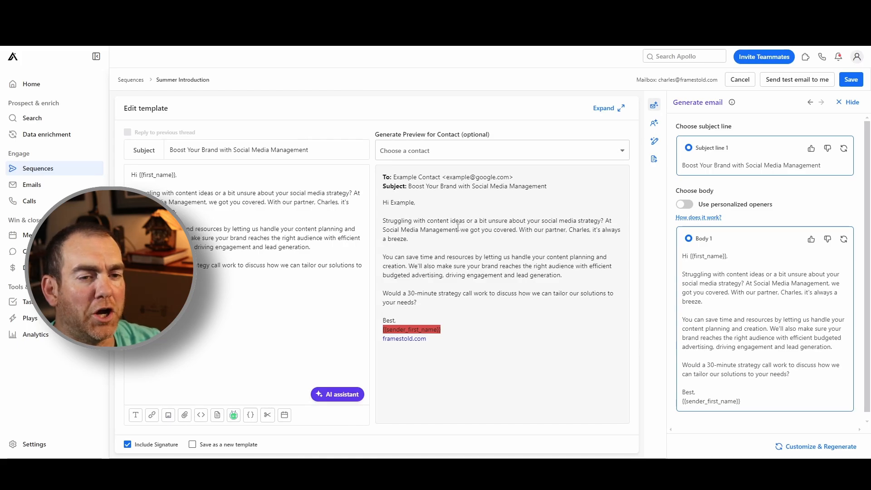
left_click_drag(457, 229, 385, 229)
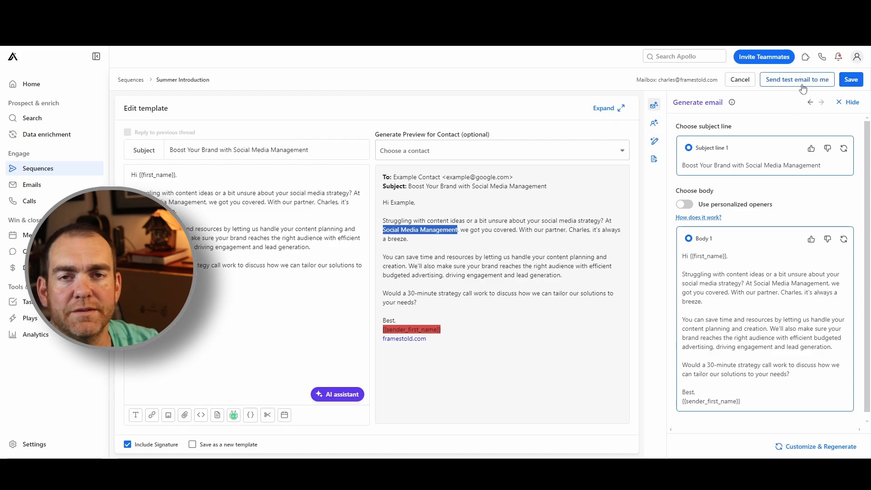
left_click(850, 79)
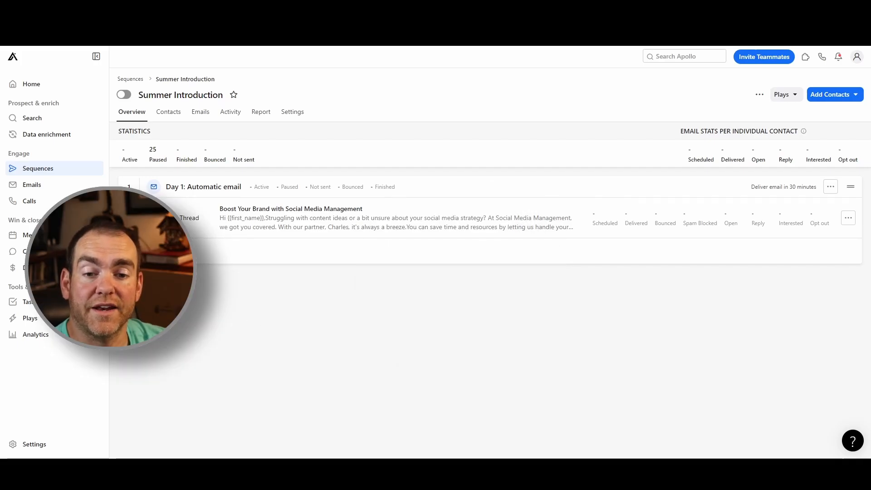
Step: Open the step types for a further sequence step and look through the LinkedIn tasks
left_click(146, 251)
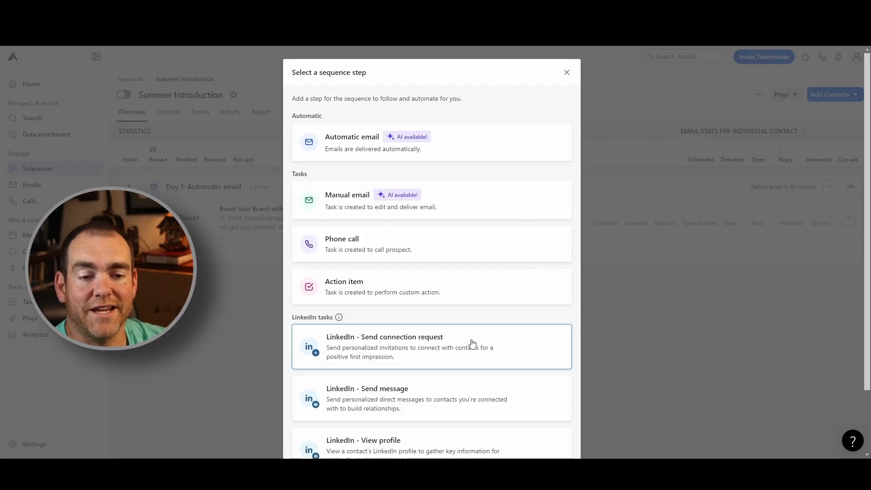
scroll(499, 340, "down", 1)
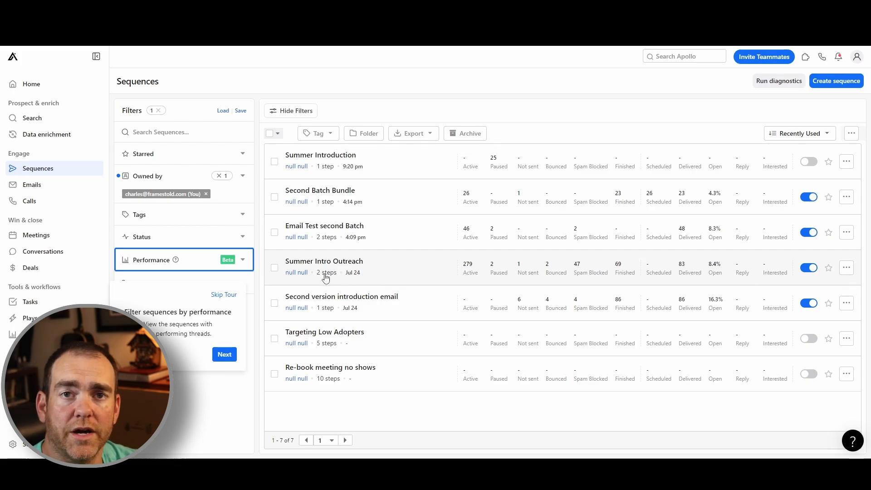
Step: Open the Summer Intro Outreach sequence and check the delivery status of its emails
left_click(369, 274)
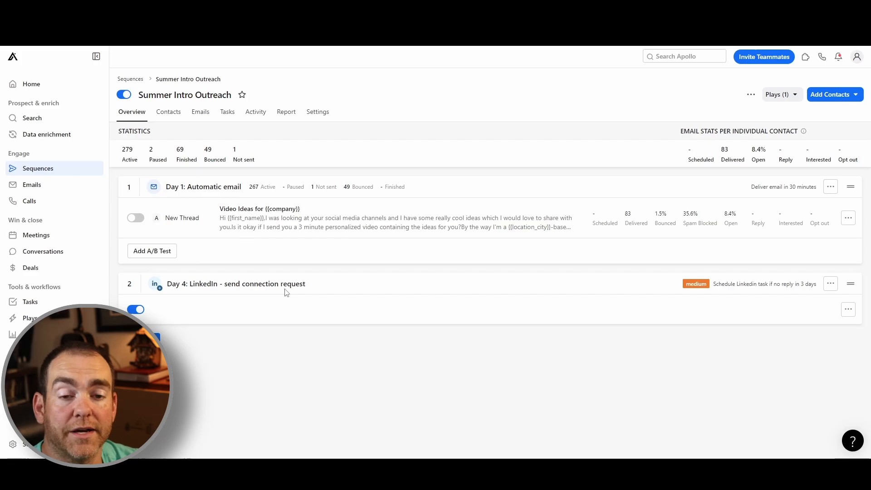
left_click(201, 114)
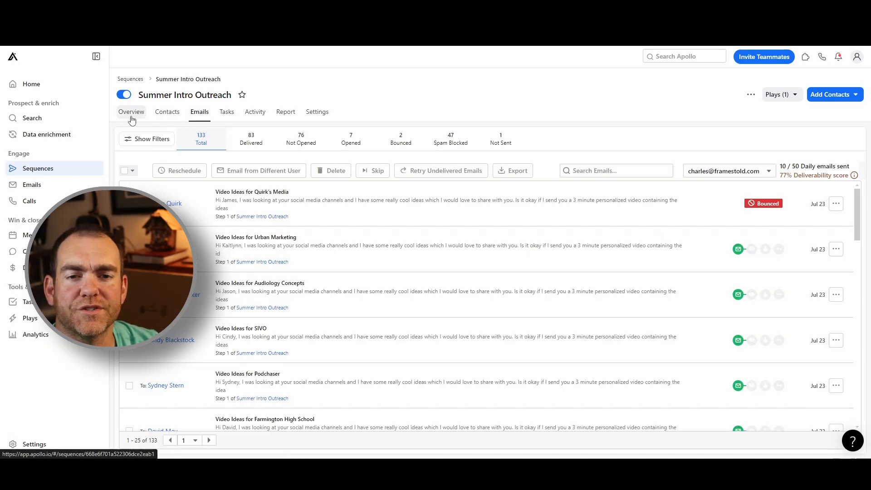
left_click(198, 118)
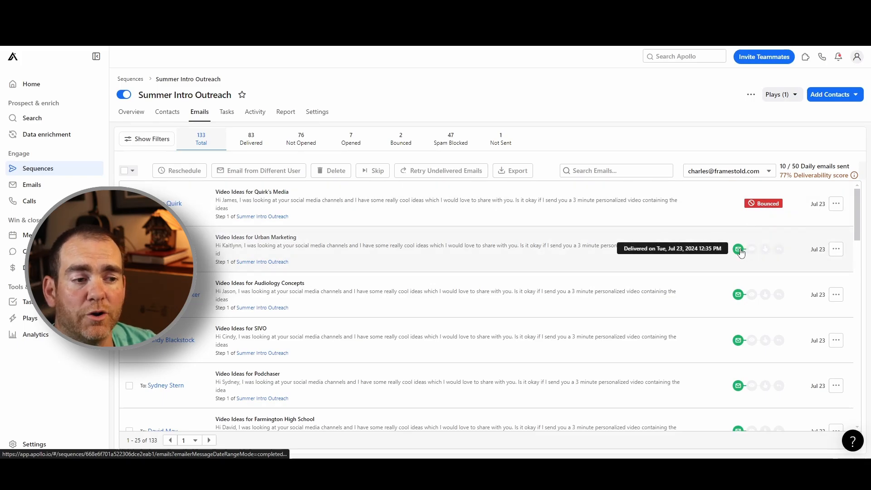
Step: Look through the sequence's email statuses, filter the list to opened emails, and check when and how often they were opened
scroll(747, 255, "down", 10)
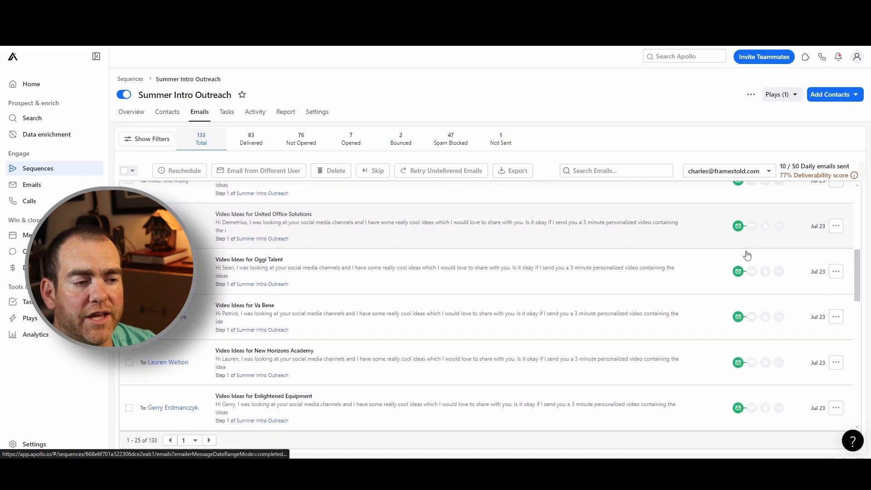
scroll(747, 255, "down", 12)
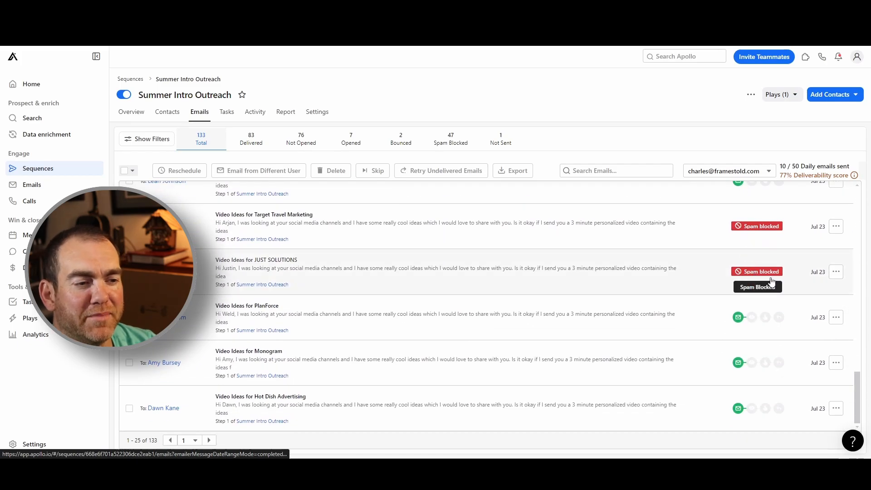
left_click(351, 139)
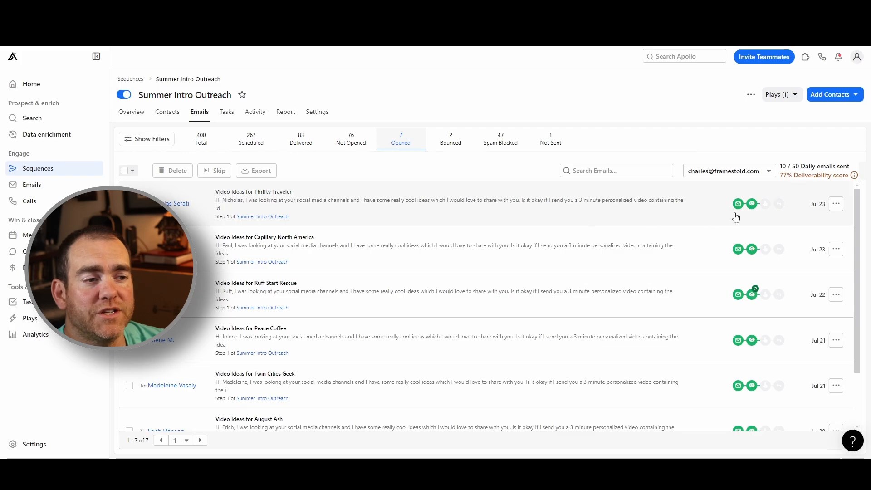
mouse_move(738, 205)
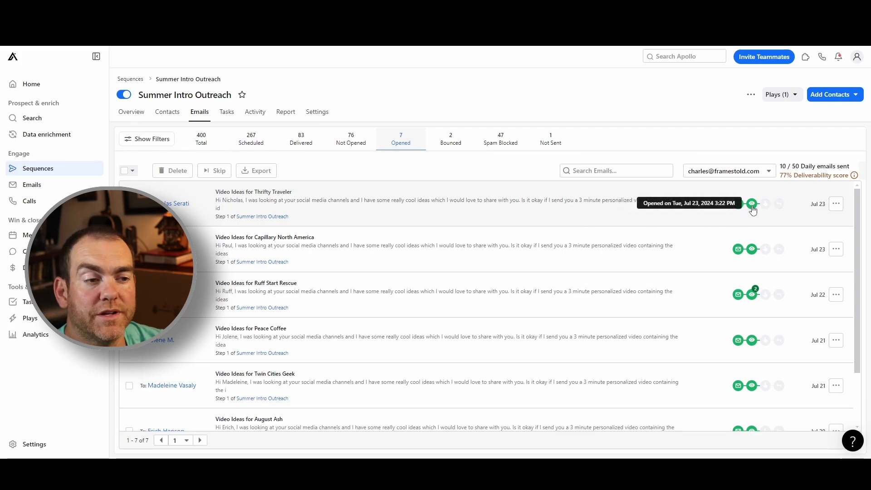
mouse_move(753, 300)
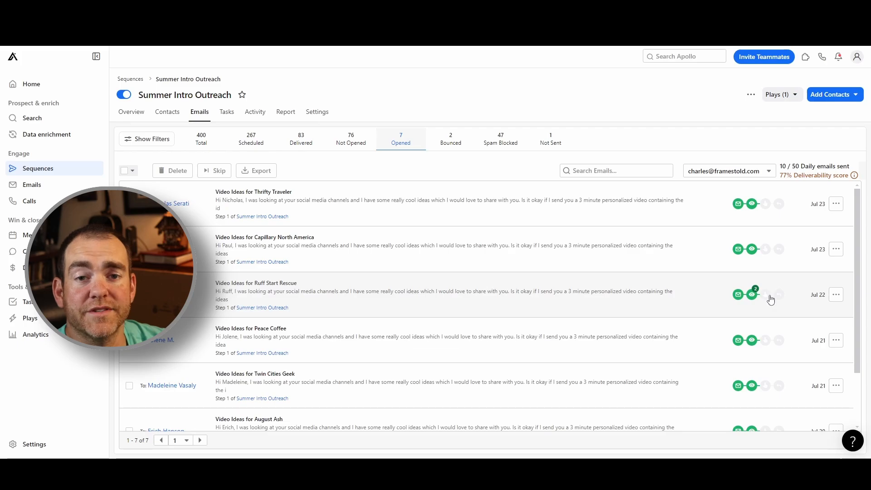
scroll(769, 299, "down", 2)
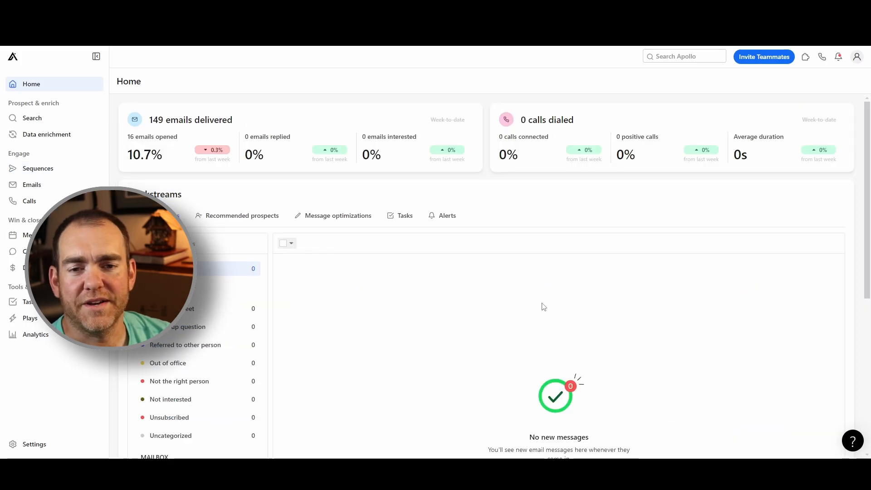